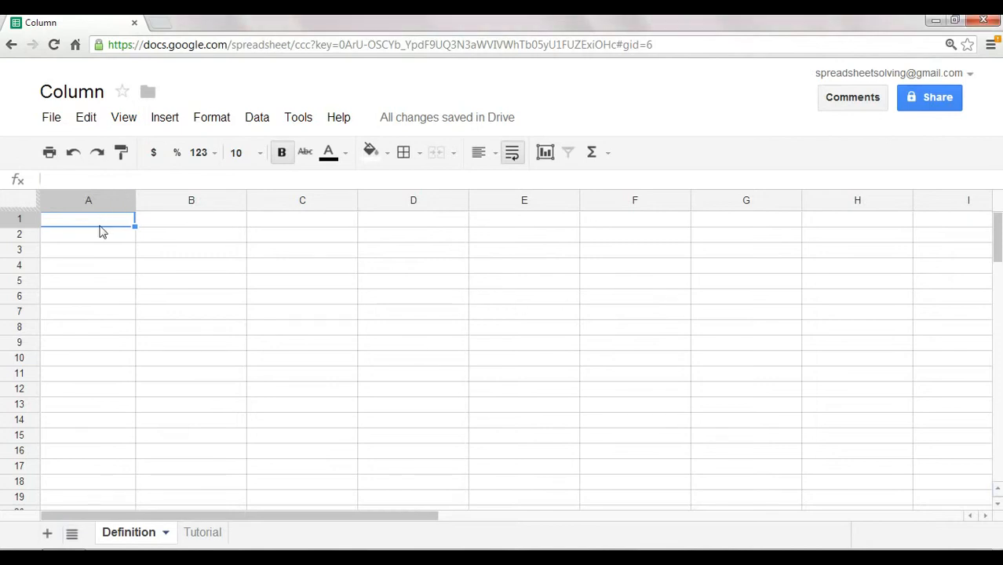
Enter the heading "Column returns the column number" in cell A1 and widen column A
{"action": "type", "text": "Column"}
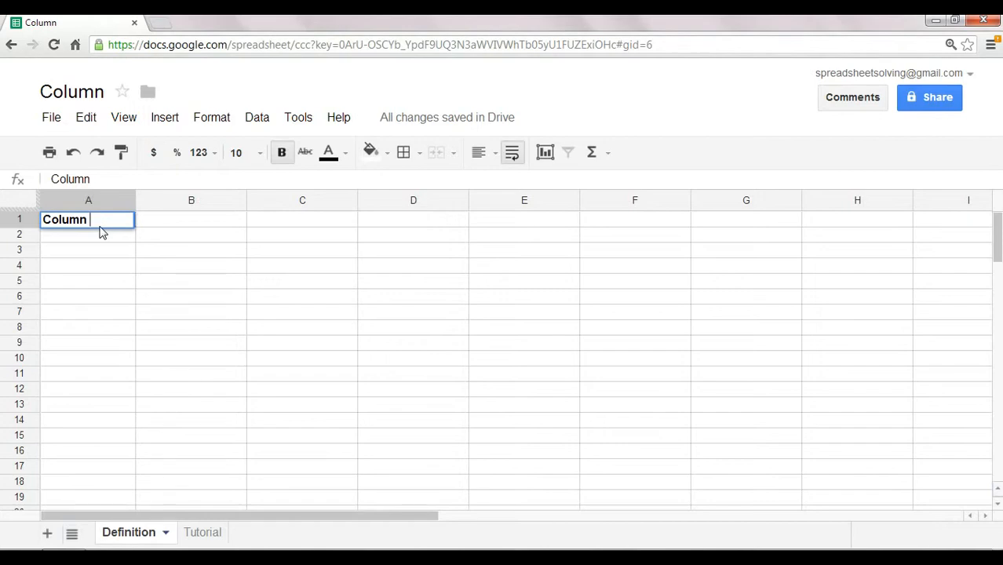
{"action": "type", "text": " returns the colu"}
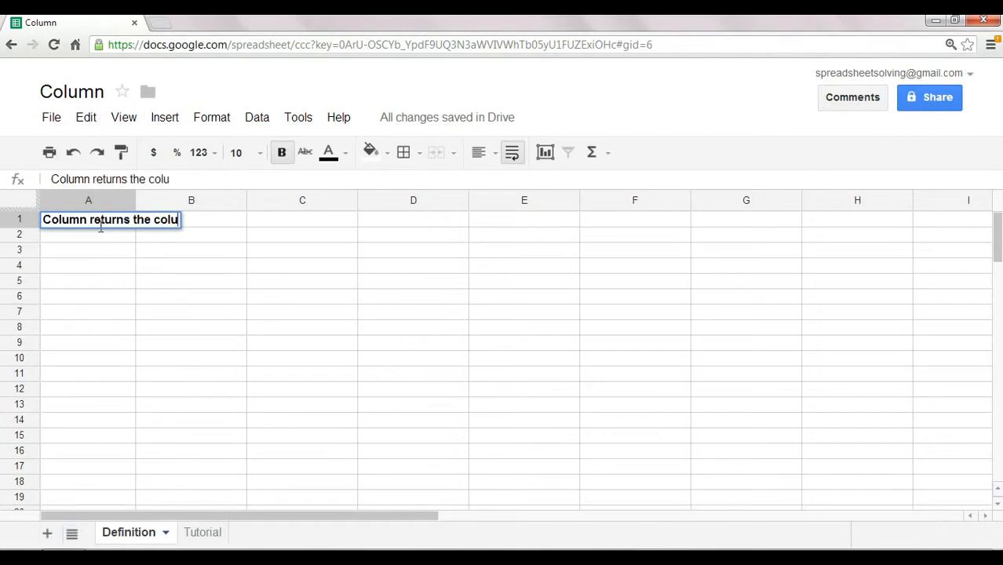
{"action": "type", "text": "mn number"}
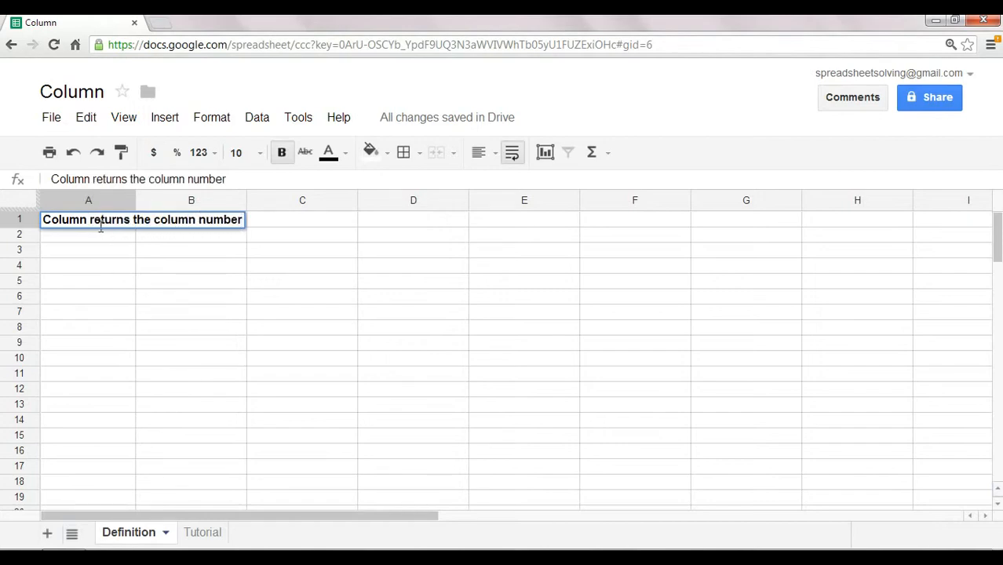
{"action": "key", "text": "Return"}
{"action": "left_click_drag", "start_coordinate": [135, 199], "coordinate": [234, 262]}
Enter the formula =column(C3) in cell A3 of the Definition sheet
{"action": "left_click", "coordinate": [164, 270]}
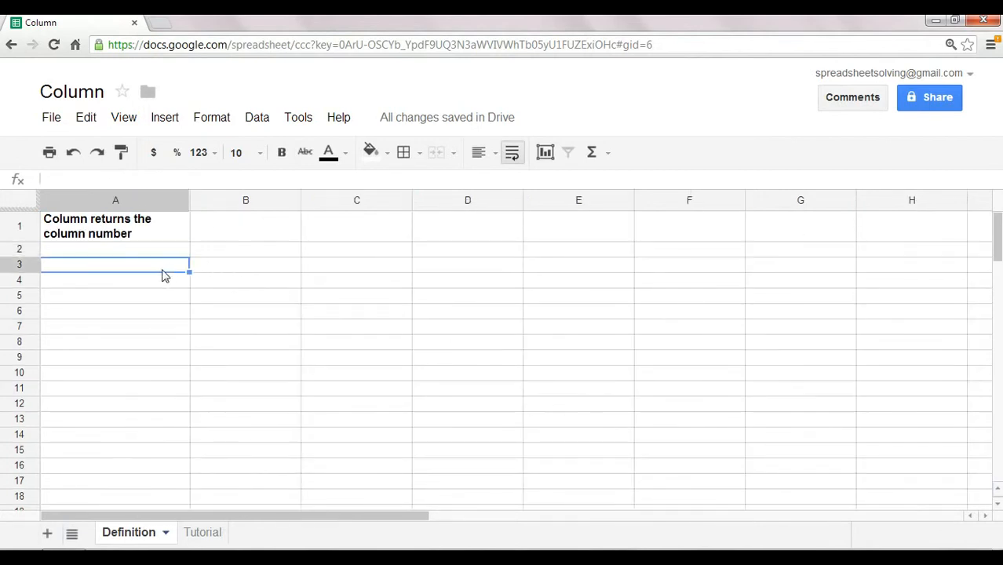
{"action": "type", "text": "="}
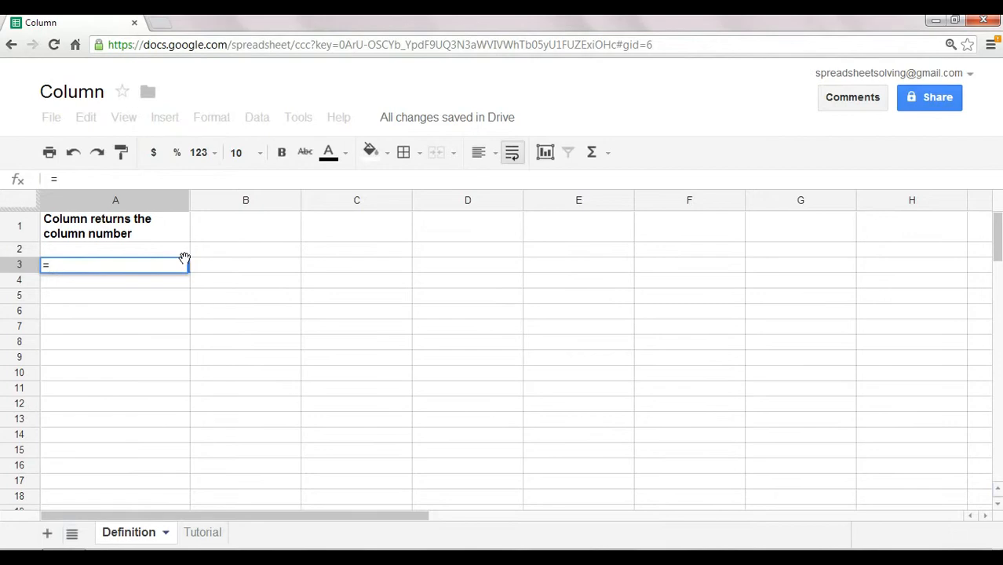
{"action": "type", "text": "column("}
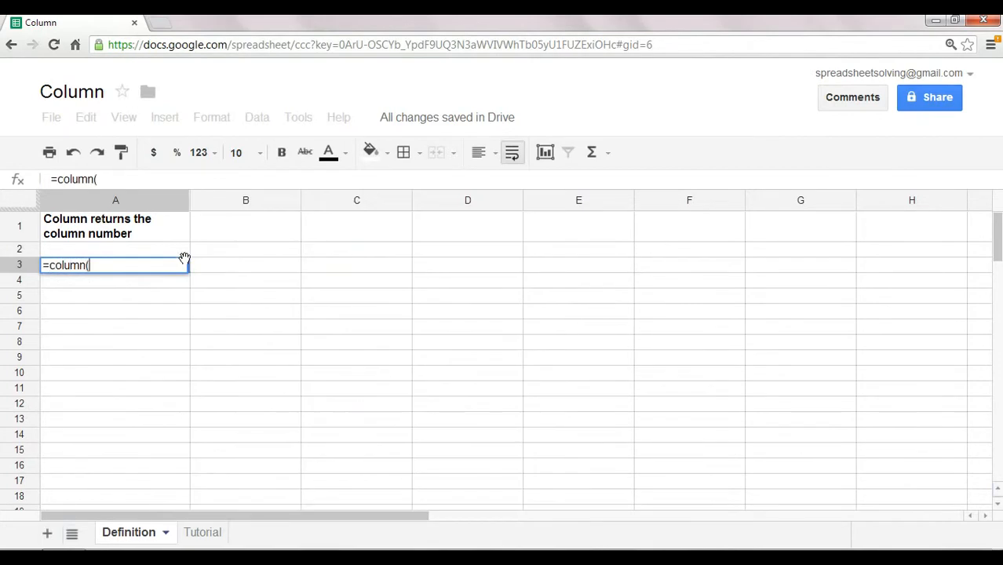
{"action": "left_click", "coordinate": [346, 270]}
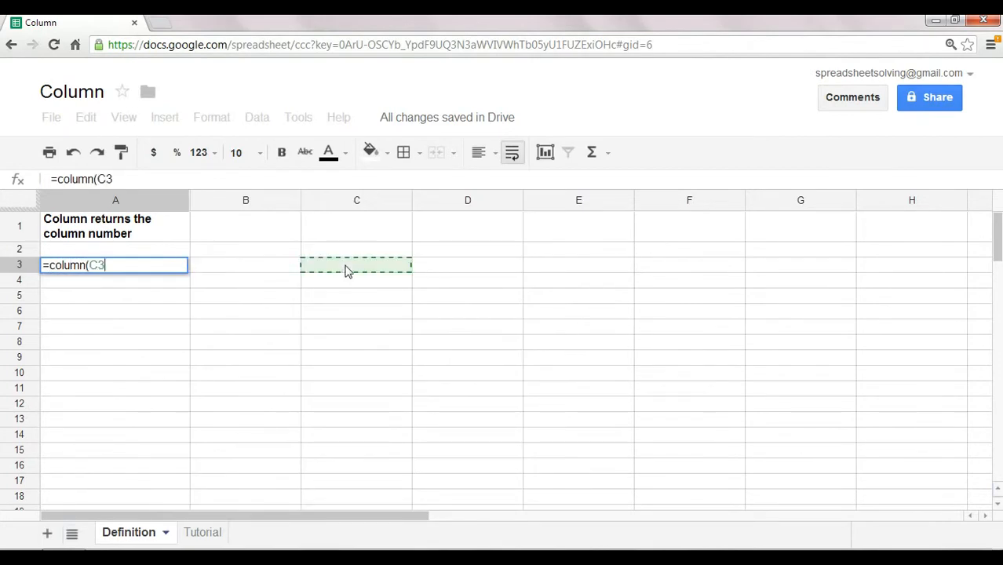
{"action": "type", "text": ")"}
{"action": "key", "text": "Return"}
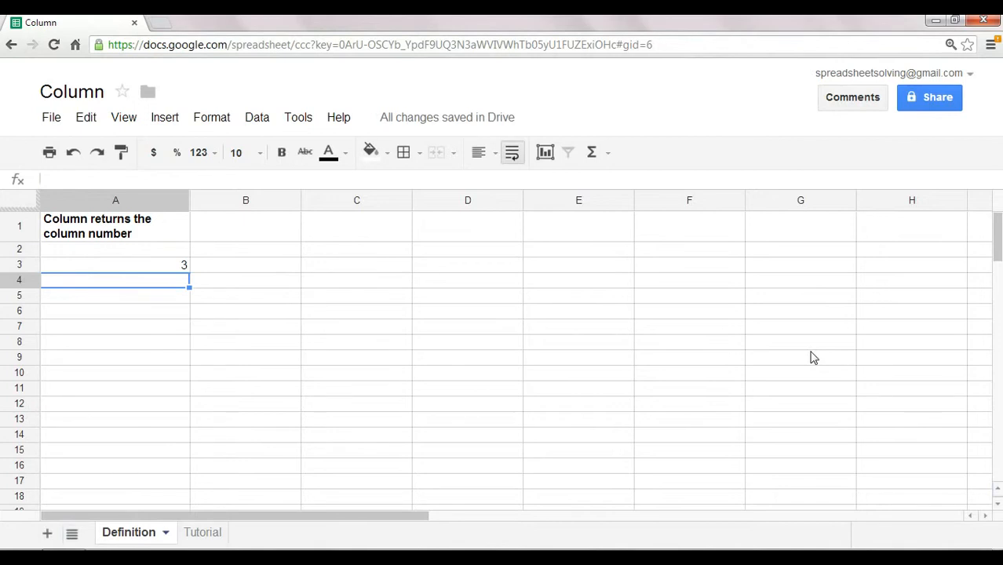
Enter the formula =column(D1) in cell A4 of the Definition sheet
{"action": "type", "text": "=column("}
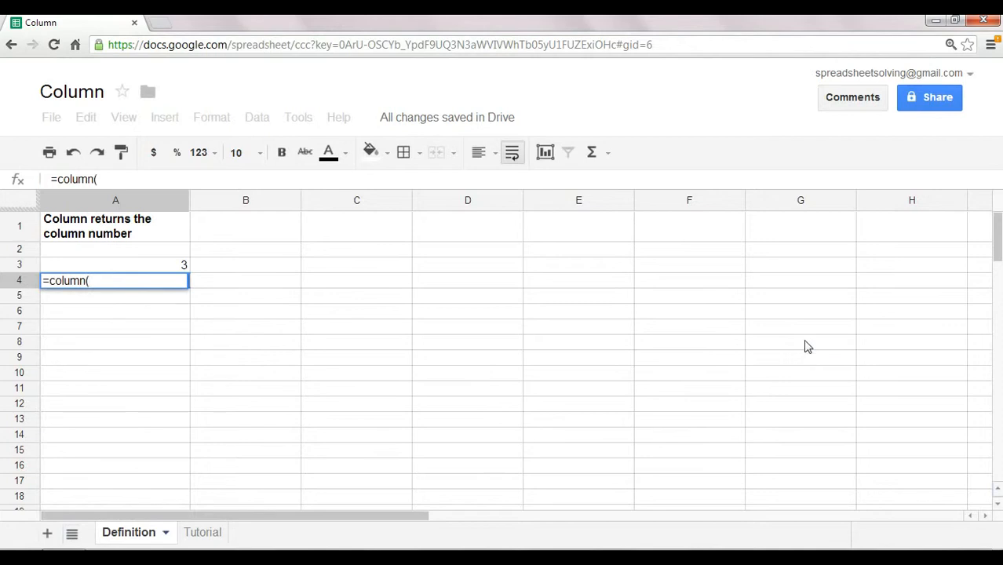
{"action": "left_click", "coordinate": [503, 218]}
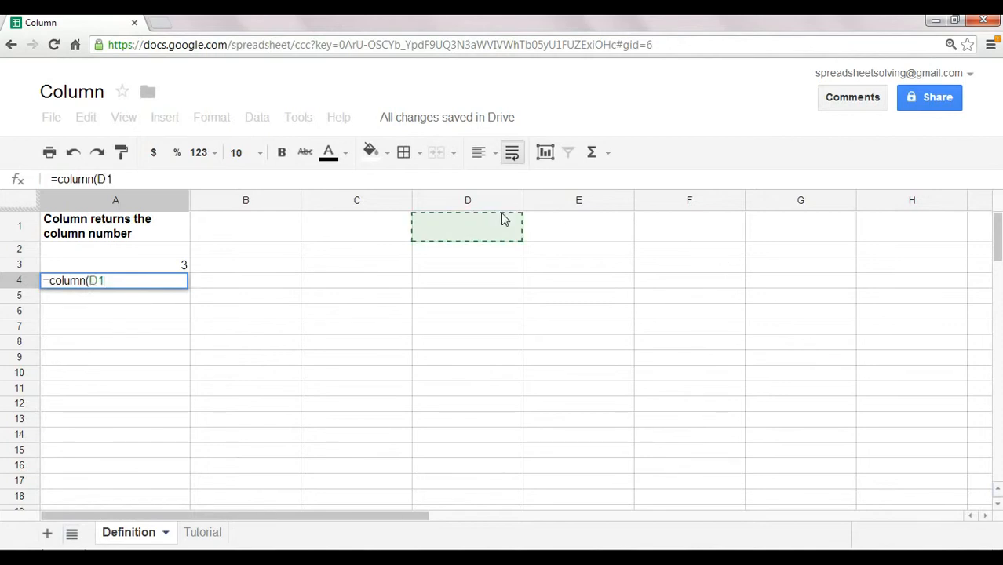
{"action": "type", "text": ")"}
{"action": "key", "text": "Return"}
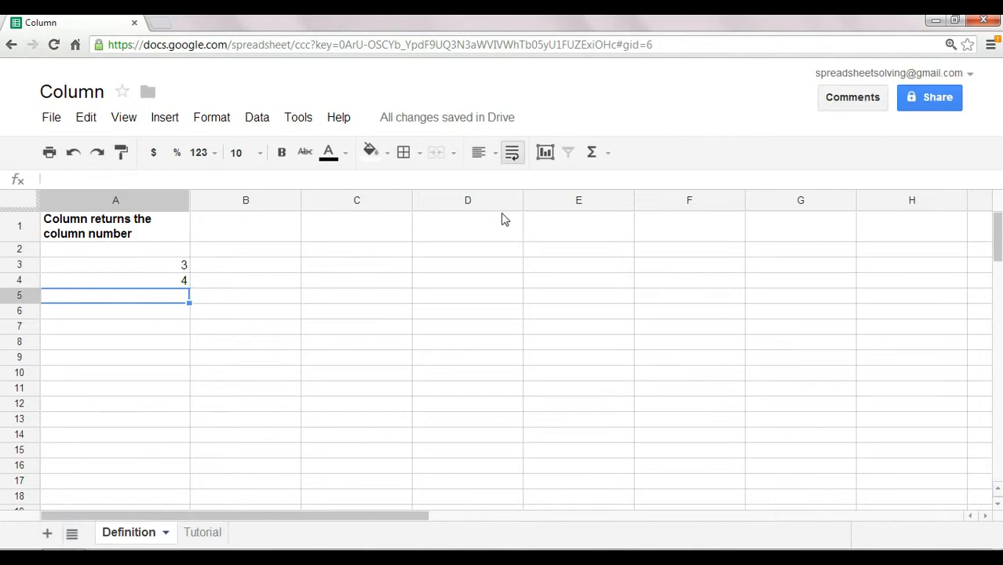
Open the Tutorial sheet and examine the weekly lunch table and the "Lunch on Wed" block in H1:I3
{"action": "left_click", "coordinate": [202, 534]}
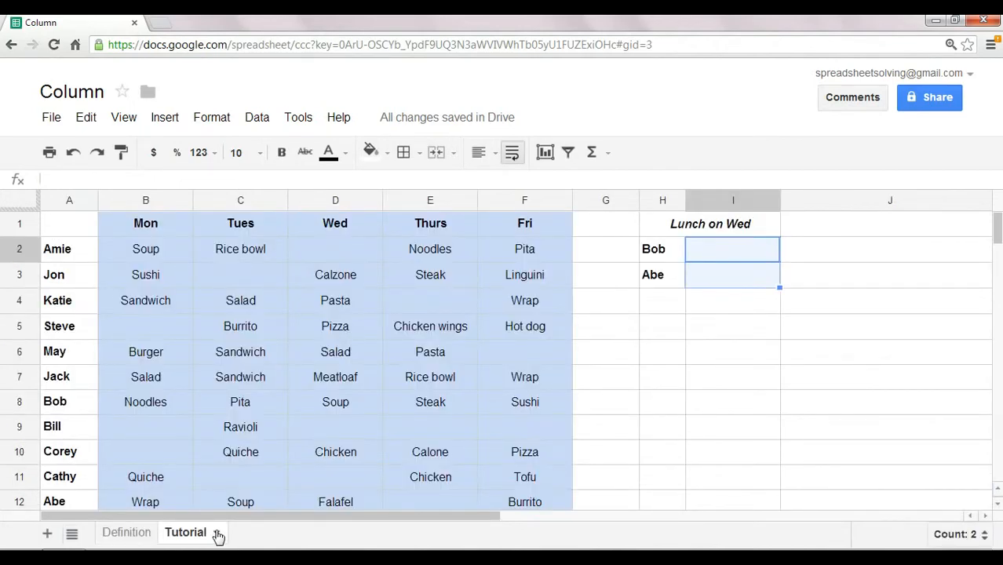
{"action": "left_click", "coordinate": [53, 234]}
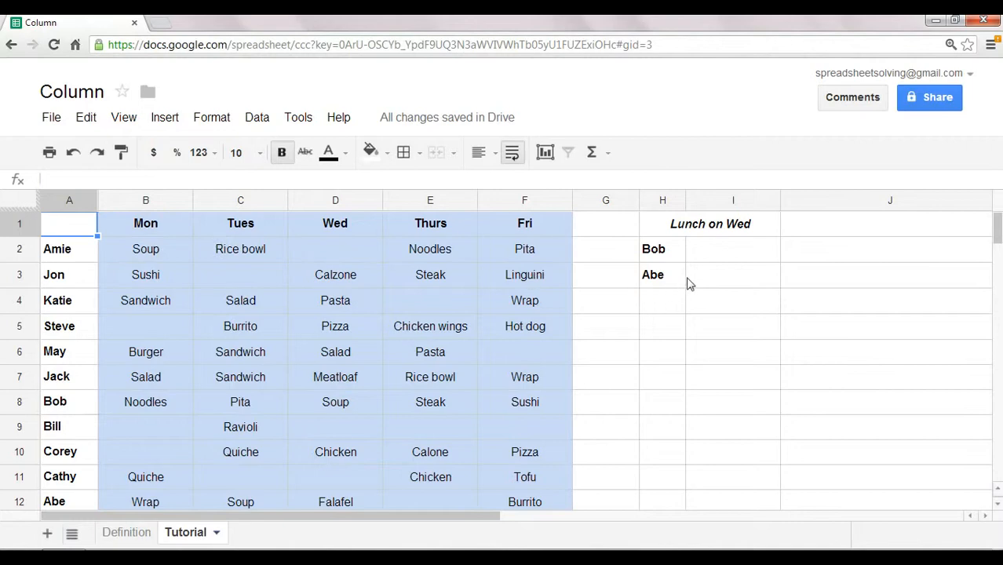
{"action": "left_click", "coordinate": [718, 253]}
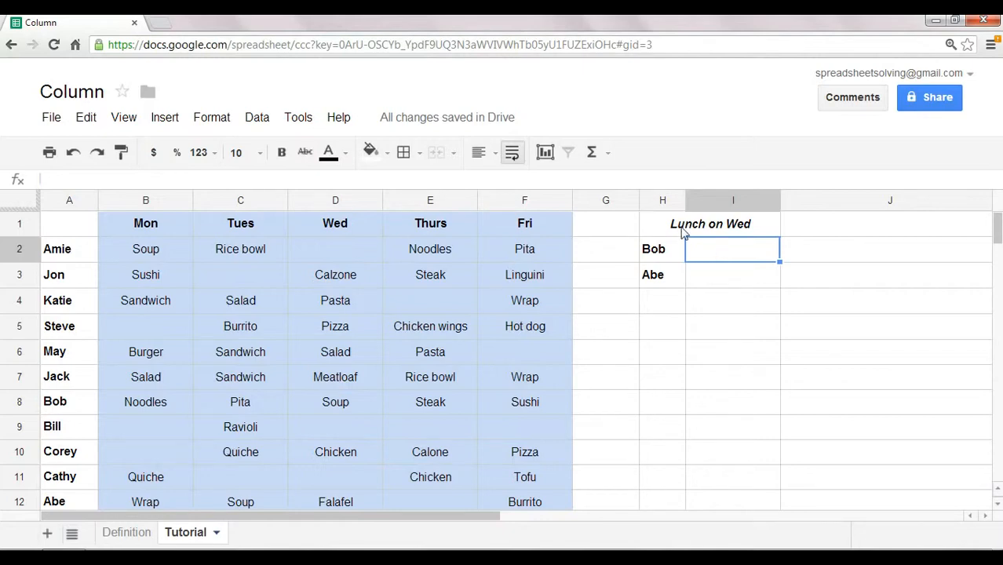
{"action": "left_click_drag", "start_coordinate": [683, 228], "coordinate": [688, 286]}
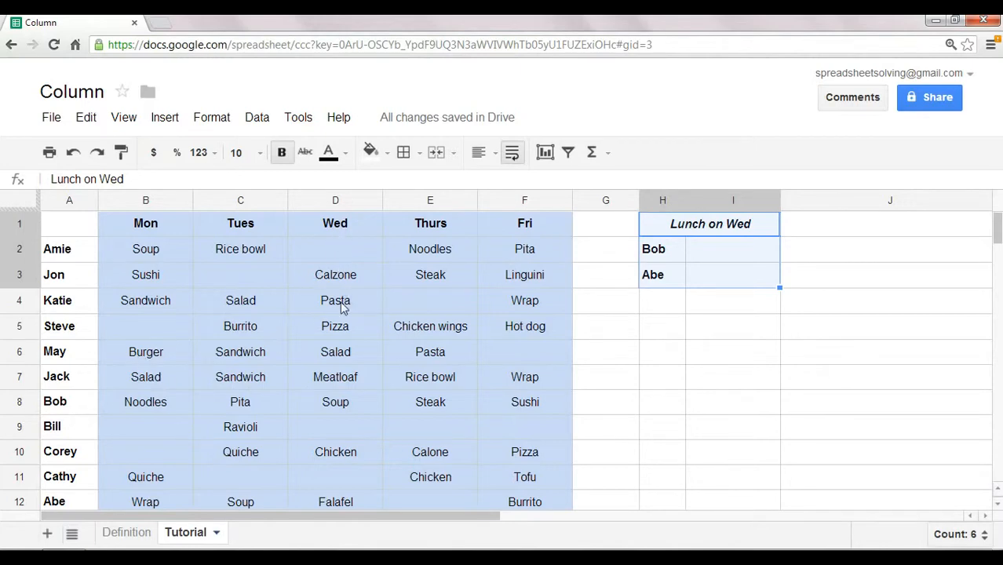
Start a VLOOKUP formula in cell I2 with $H2, its column made absolute, as the search criterion
{"action": "left_click", "coordinate": [758, 249]}
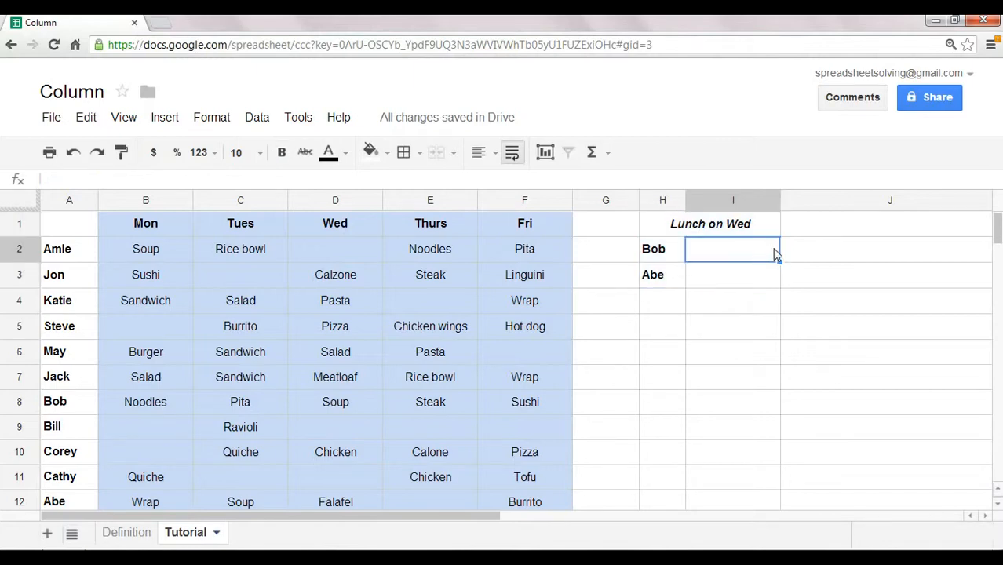
{"action": "type", "text": "="}
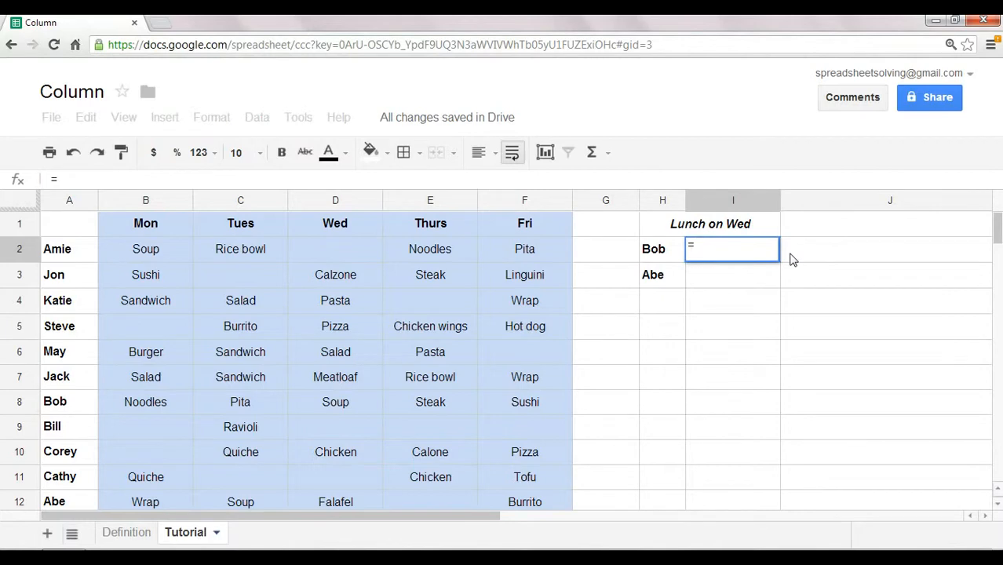
{"action": "type", "text": "Vlo"}
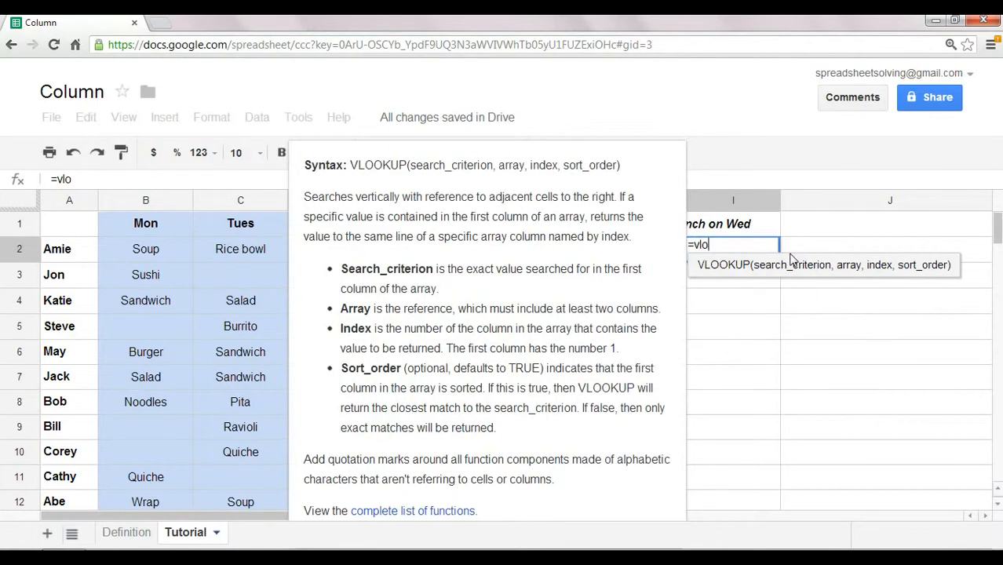
{"action": "type", "text": "okup("}
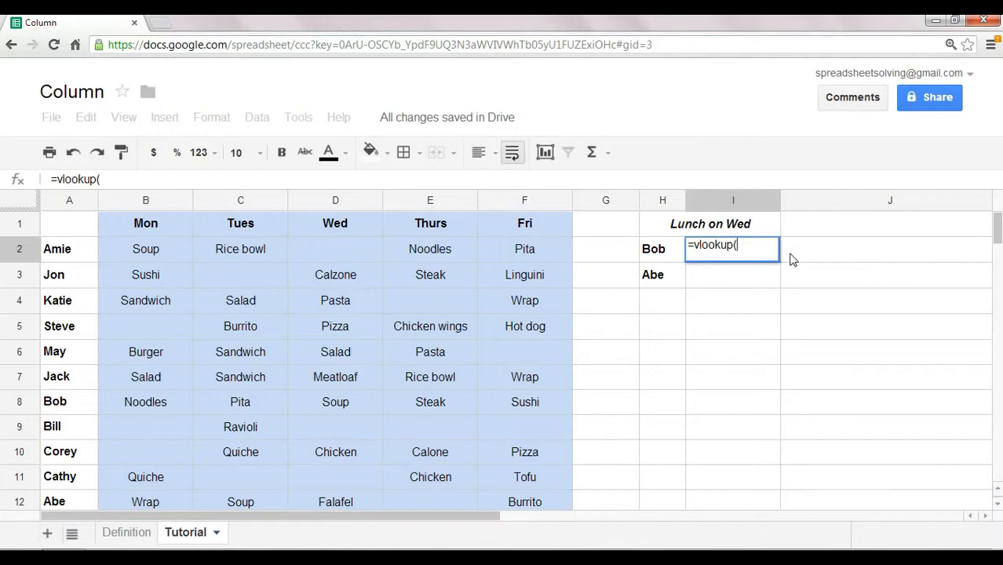
{"action": "left_click", "coordinate": [667, 256]}
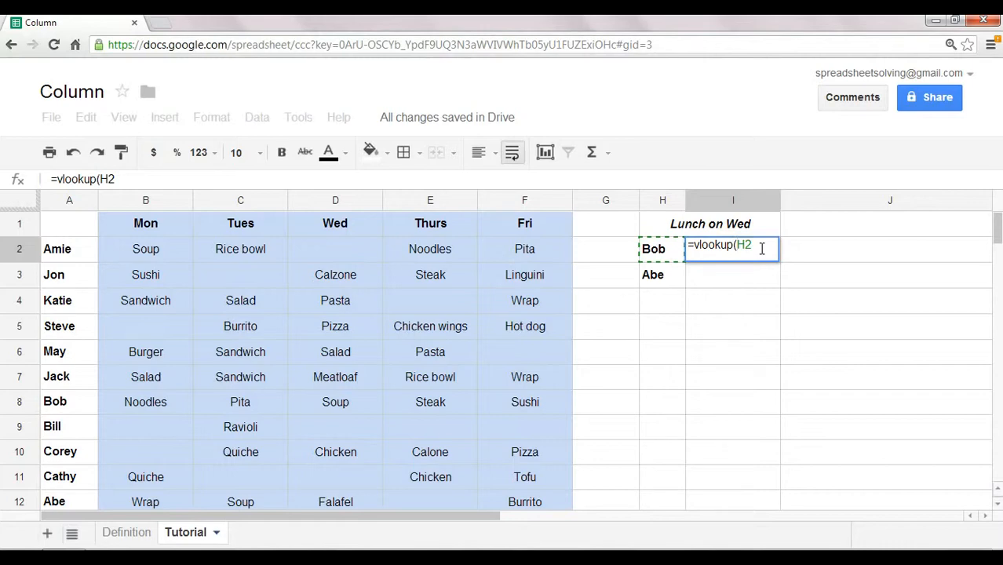
{"action": "key", "text": "Left"}
{"action": "key", "text": "Left"}
{"action": "type", "text": "$"}
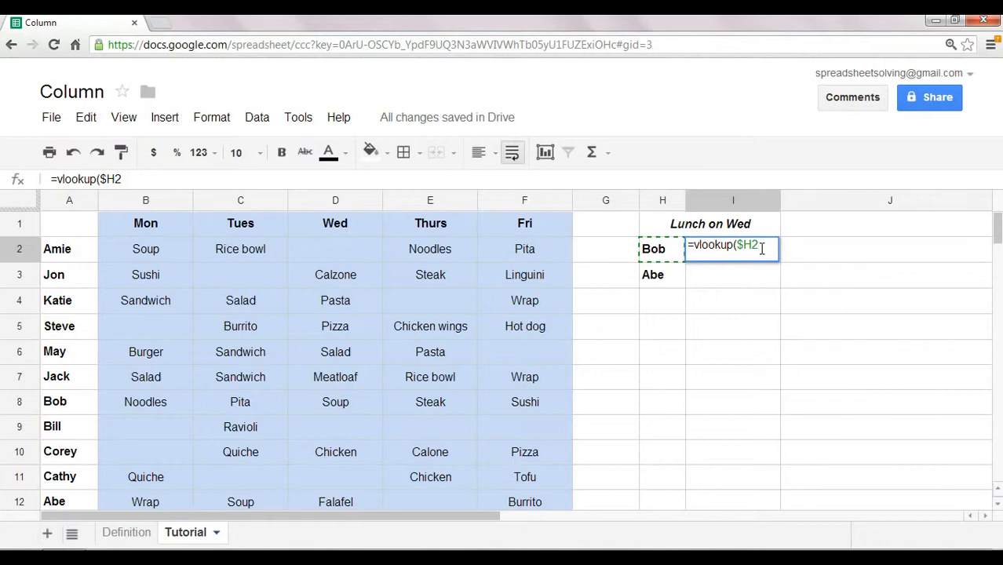
Add the whole columns A:F as the lookup array of the VLOOKUP in I2
{"action": "type", "text": ","}
{"action": "left_click", "coordinate": [74, 201]}
{"action": "left_click_drag", "start_coordinate": [75, 200], "coordinate": [362, 228]}
{"action": "left_click_drag", "start_coordinate": [496, 243], "coordinate": [538, 236]}
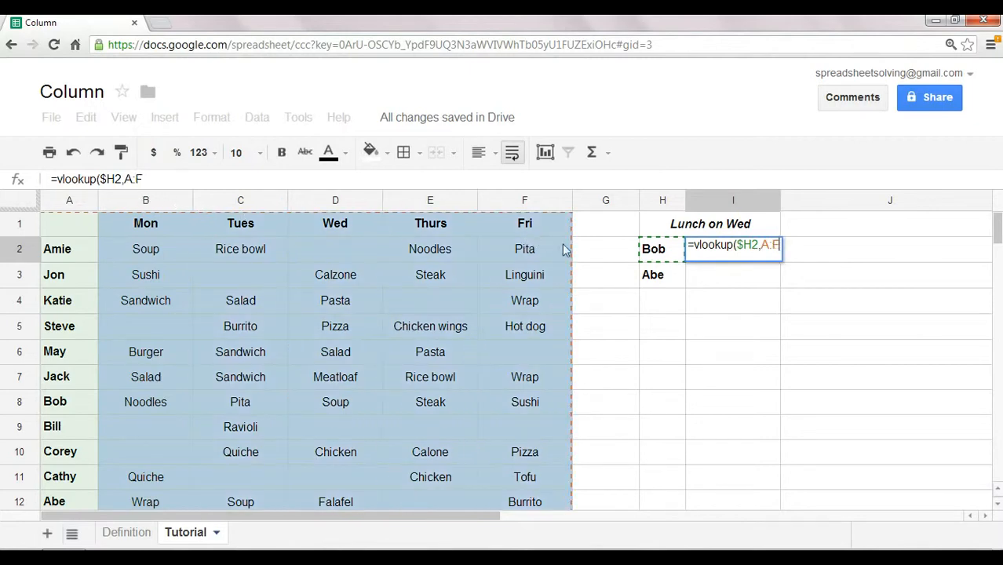
{"action": "type", "text": ","}
Make the lookup array's column references absolute so the range reads $A:$F
{"action": "left_click", "coordinate": [764, 247]}
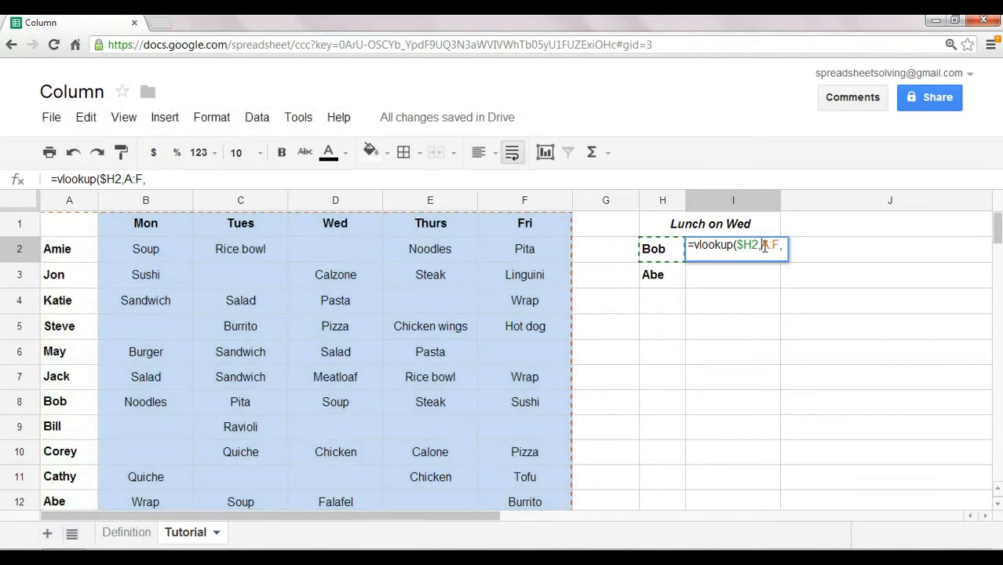
{"action": "type", "text": "$"}
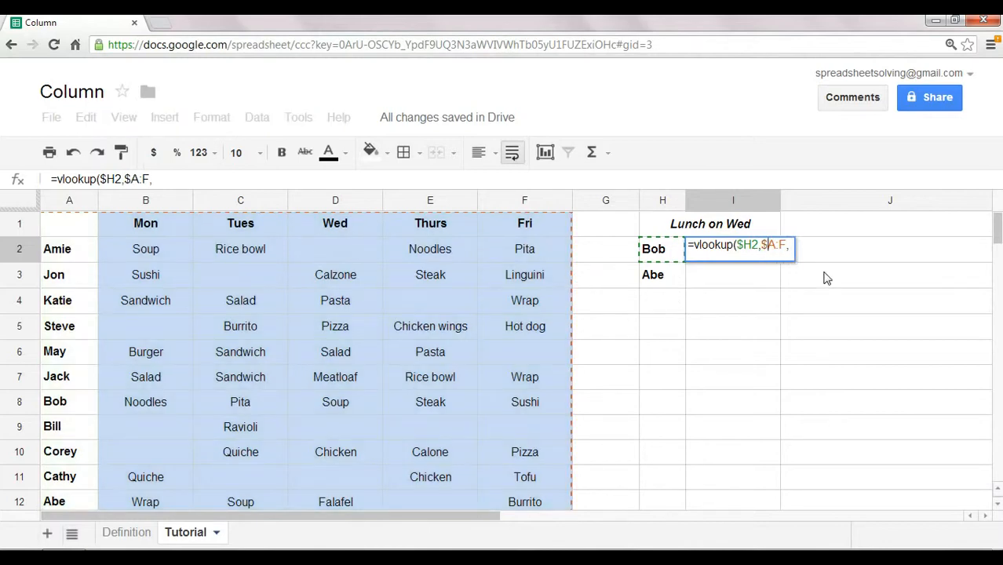
{"action": "key", "text": "Right"}
{"action": "key", "text": "Right"}
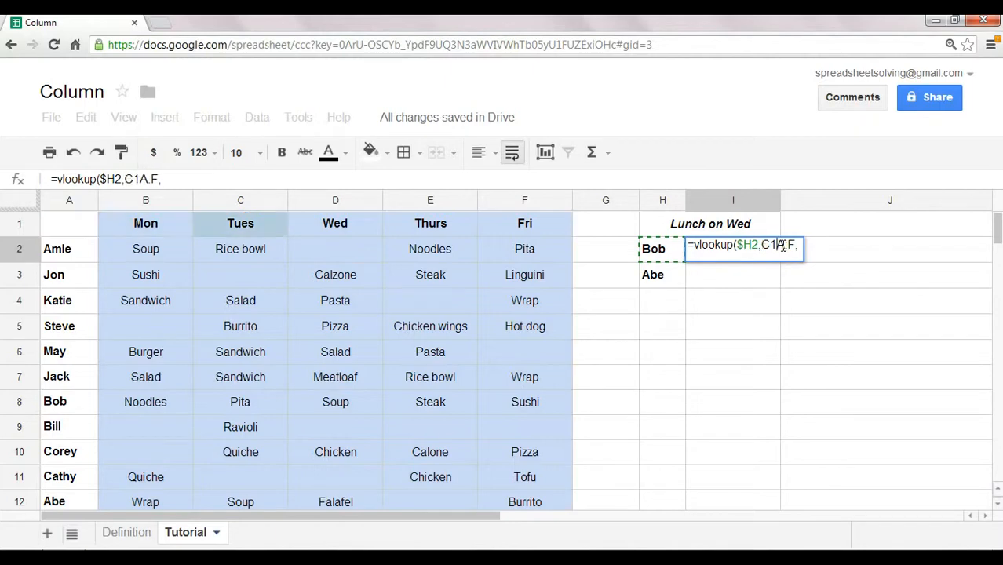
{"action": "key", "text": "BackSpace"}
{"action": "key", "text": "BackSpace"}
{"action": "type", "text": "$"}
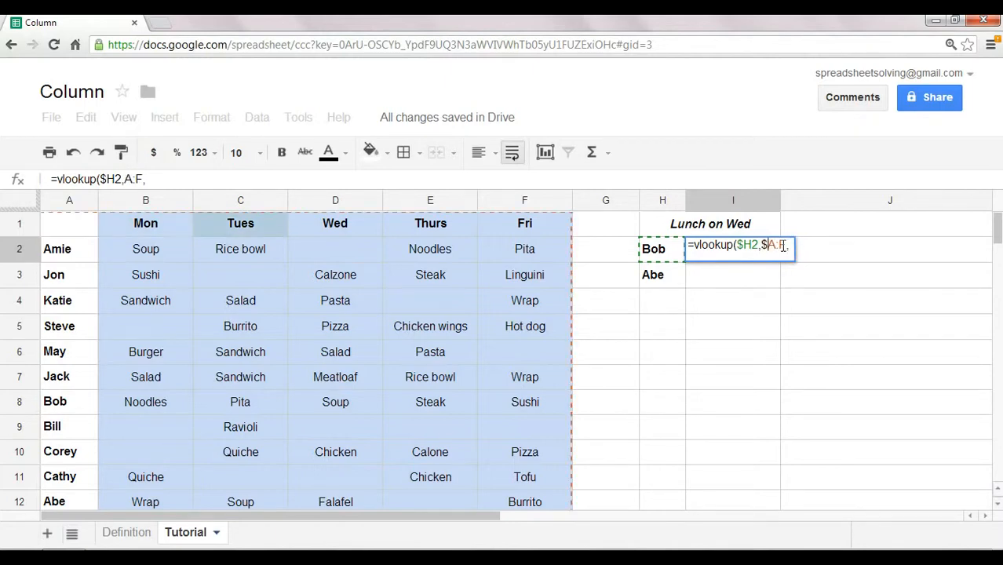
{"action": "left_click", "coordinate": [781, 246]}
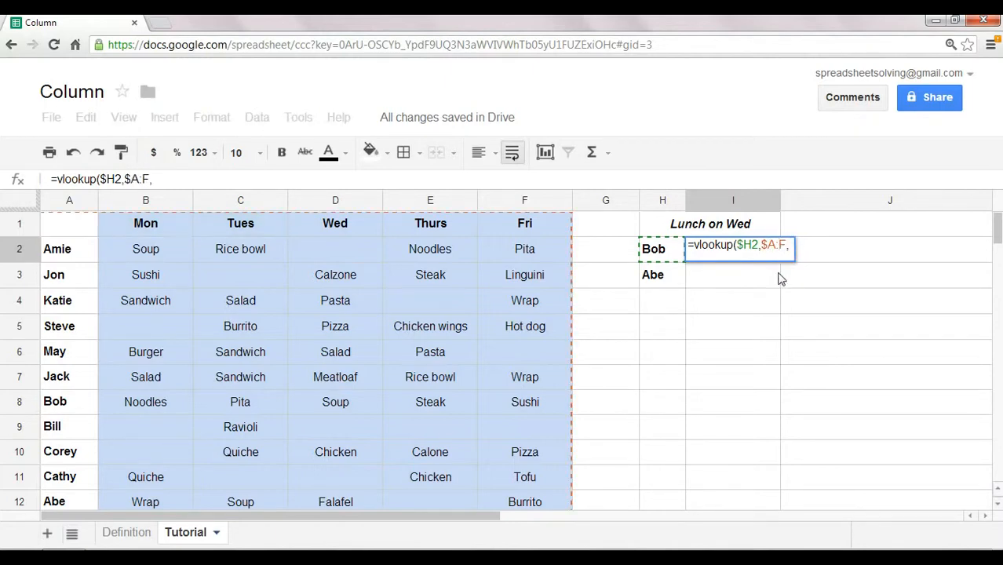
{"action": "type", "text": "$"}
Use column(D1), referring to the Wed header, as the VLOOKUP index argument
{"action": "left_click", "coordinate": [800, 246]}
{"action": "type", "text": "4"}
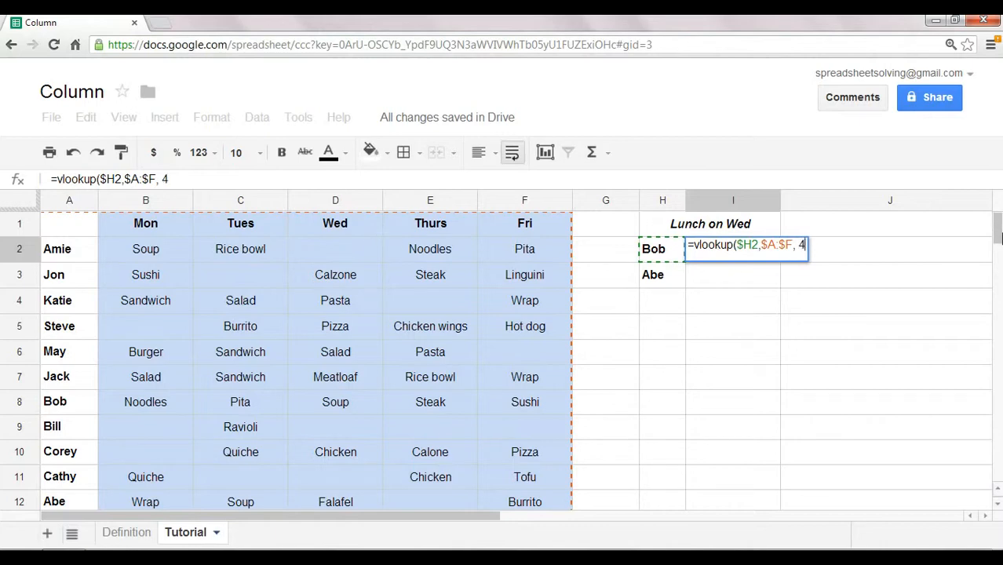
{"action": "key", "text": "BackSpace"}
{"action": "type", "text": "column("}
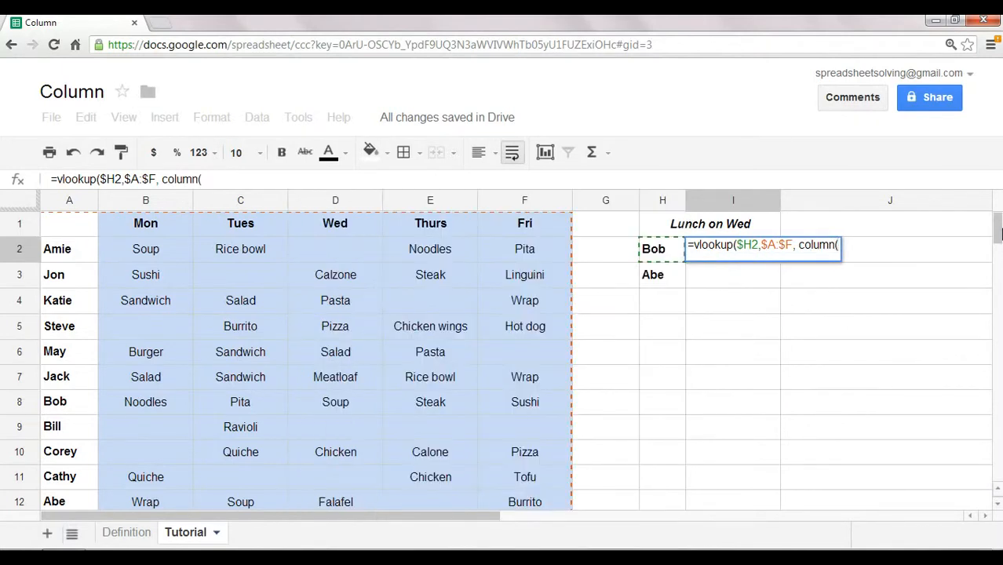
{"action": "left_click", "coordinate": [313, 231]}
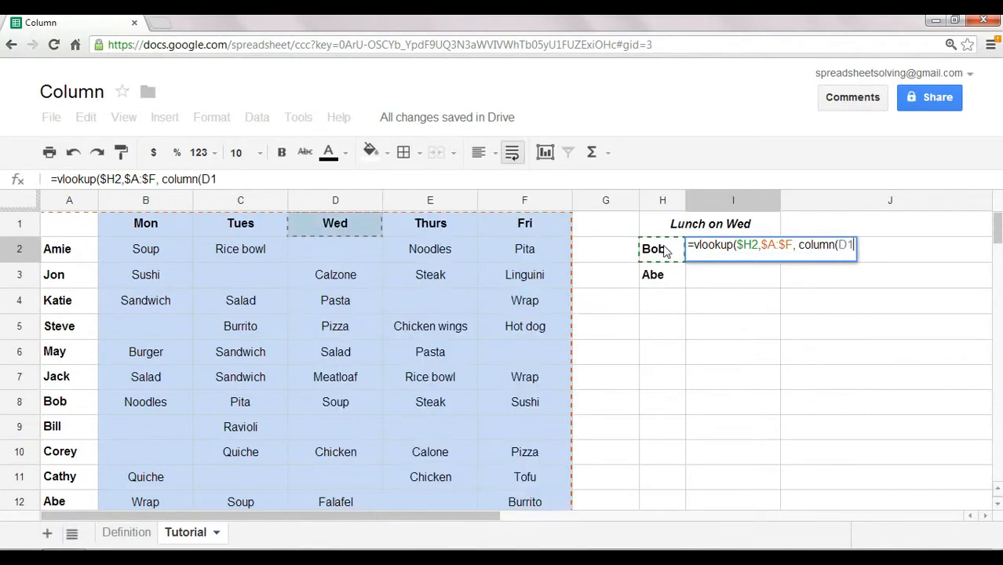
{"action": "type", "text": ")"}
Make the COLUMN reference absolute as $D$1 and complete the VLOOKUP in I2 with False as the sort order
{"action": "left_click", "coordinate": [840, 246]}
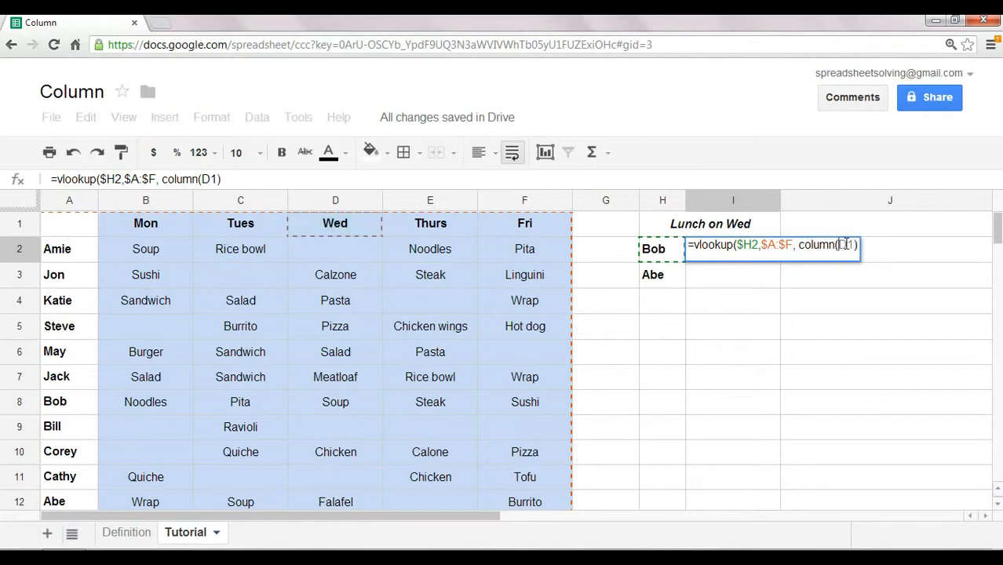
{"action": "type", "text": "$"}
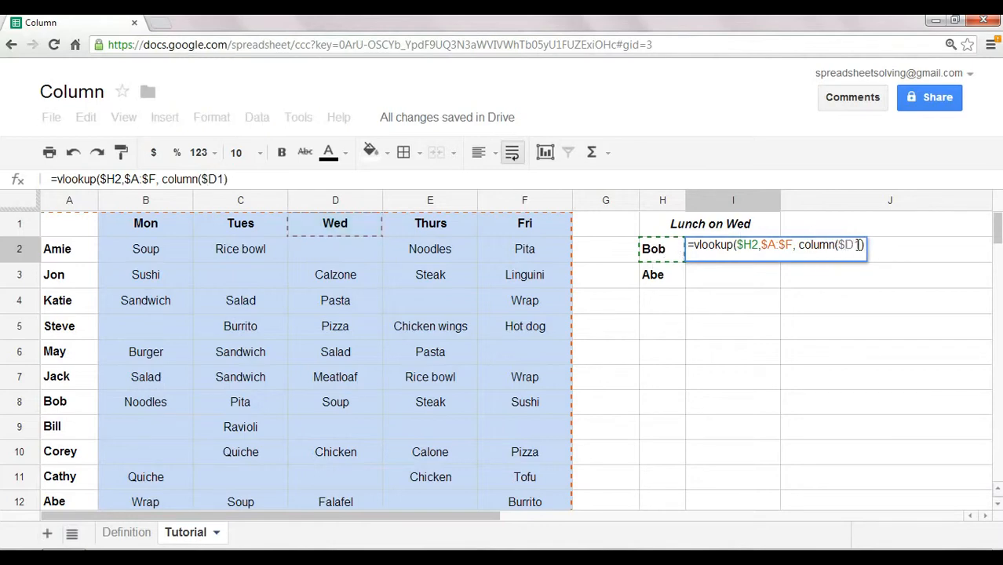
{"action": "key", "text": "Right"}
{"action": "type", "text": "$"}
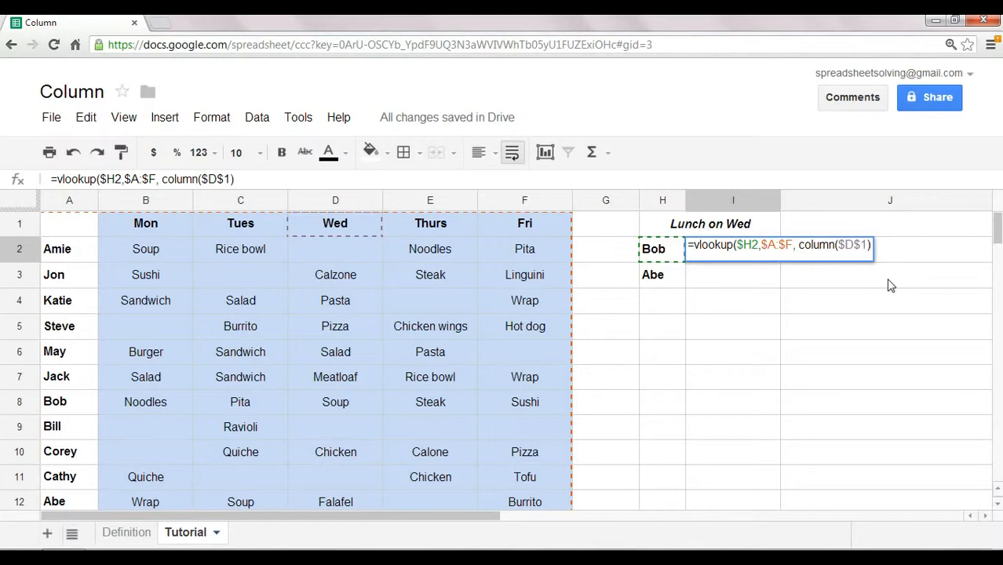
{"action": "type", "text": ", False)"}
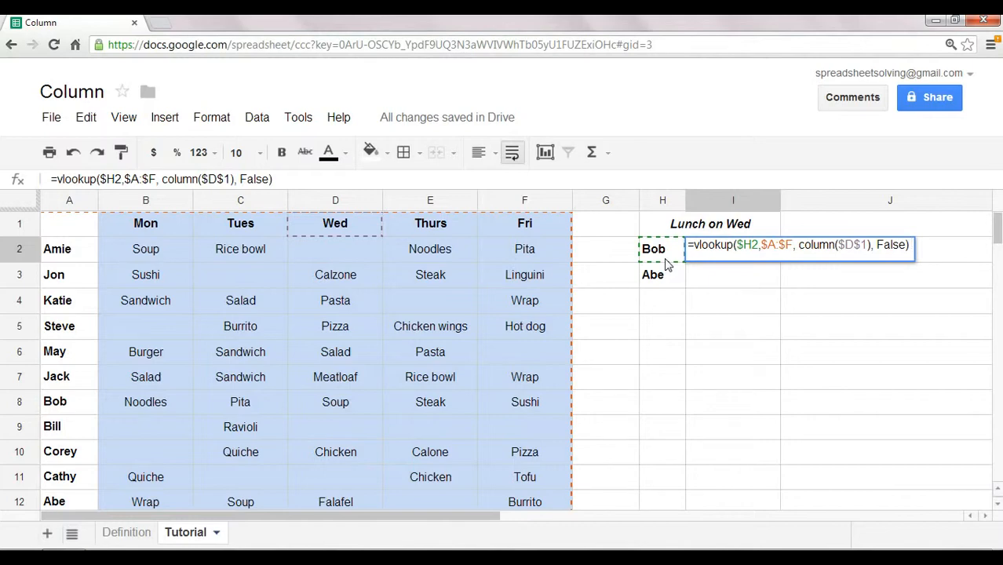
{"action": "key", "text": "Return"}
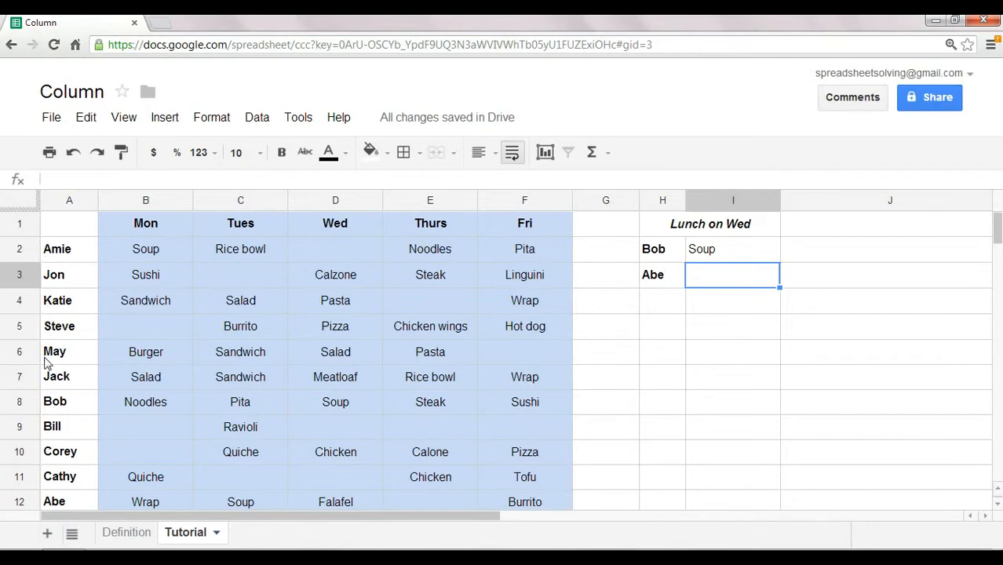
Check the lookup result in I2 against the source table by following row 8 from the name to its Wed entry
{"action": "left_click", "coordinate": [53, 408]}
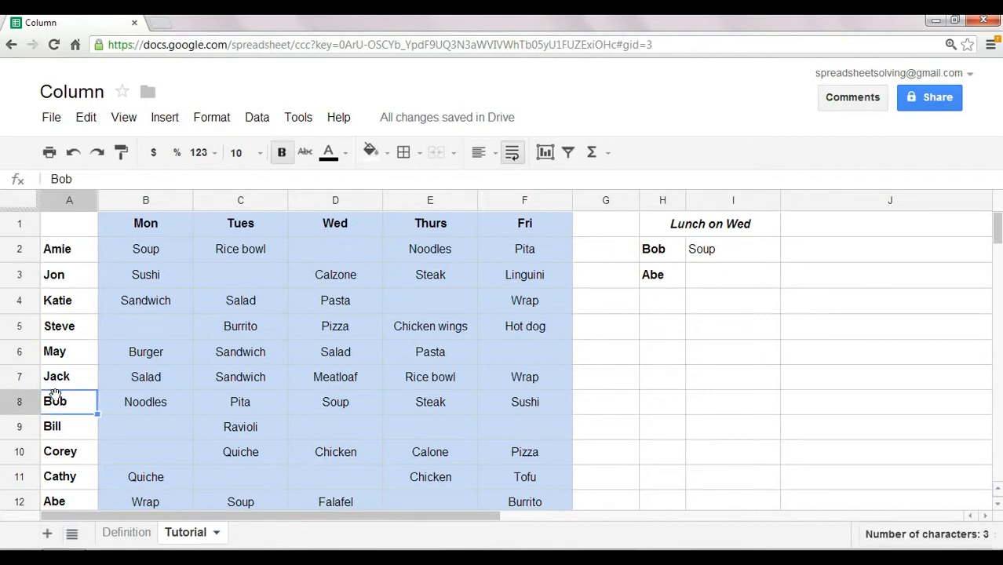
{"action": "key", "text": "Right"}
{"action": "key", "text": "Right"}
{"action": "key", "text": "Right"}
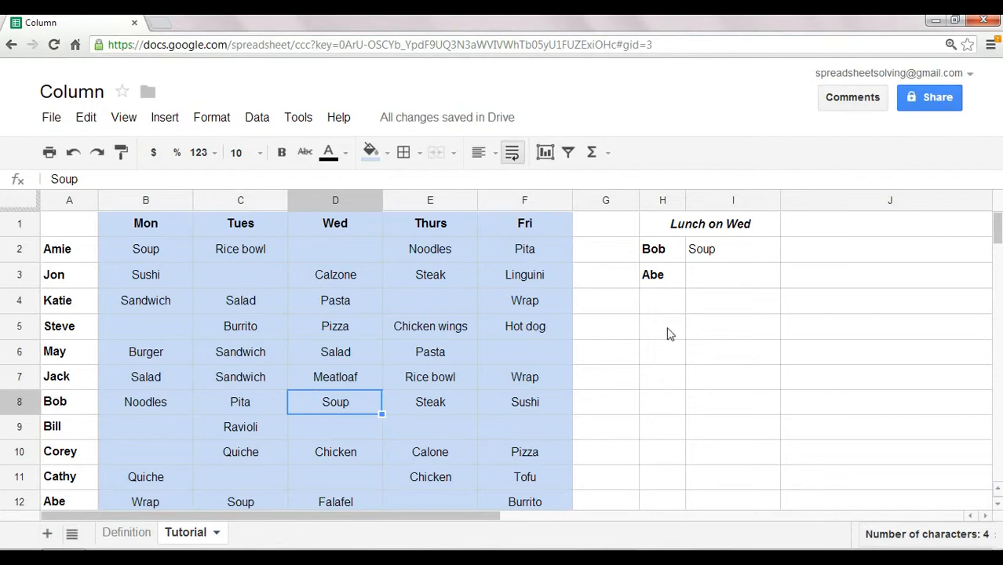
Fill the VLOOKUP formula from I2 down to I3 and select I3 to inspect the copied formula
{"action": "left_click", "coordinate": [727, 306]}
{"action": "left_click", "coordinate": [707, 257]}
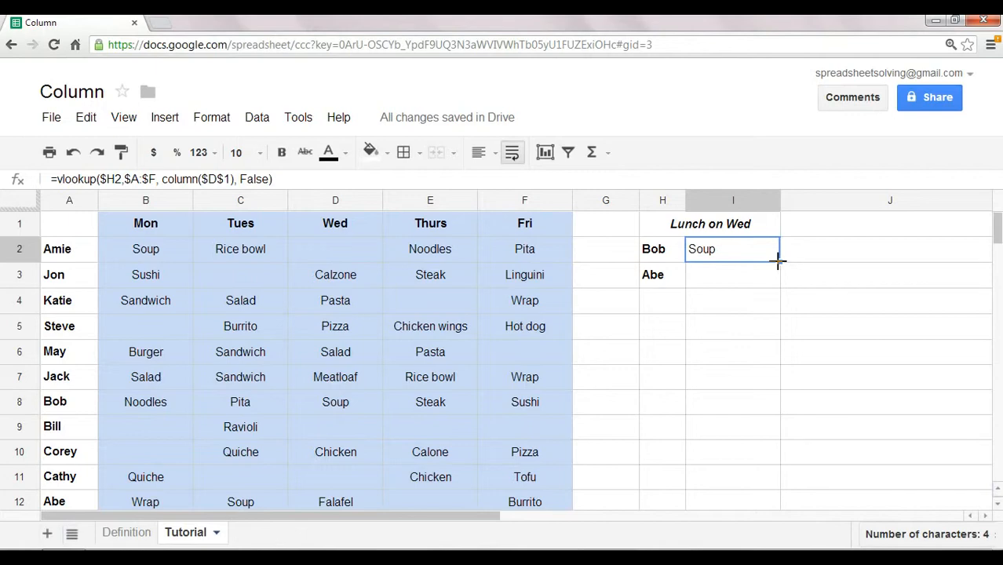
{"action": "left_click_drag", "start_coordinate": [778, 262], "coordinate": [781, 283]}
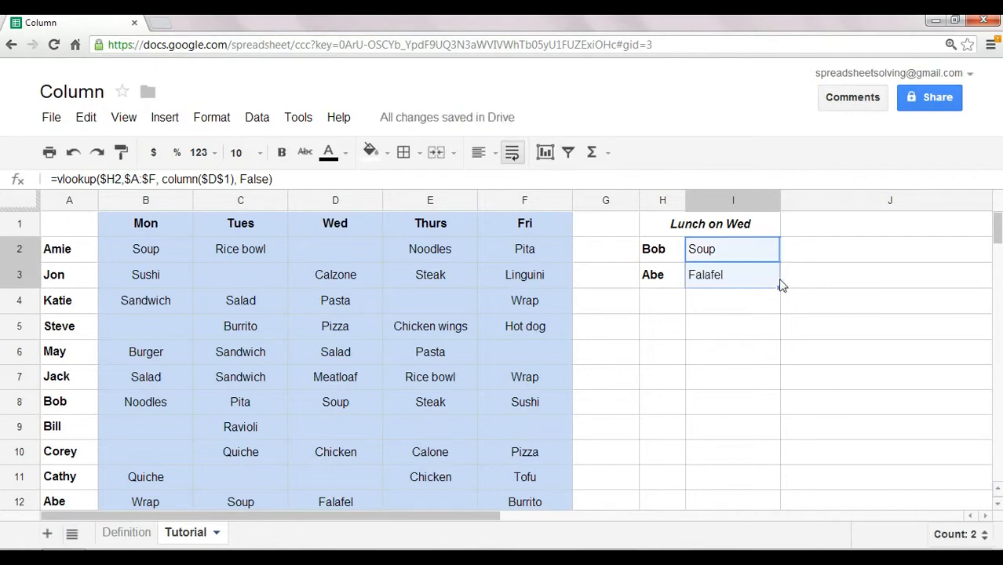
{"action": "left_click", "coordinate": [739, 330]}
{"action": "left_click", "coordinate": [717, 283]}
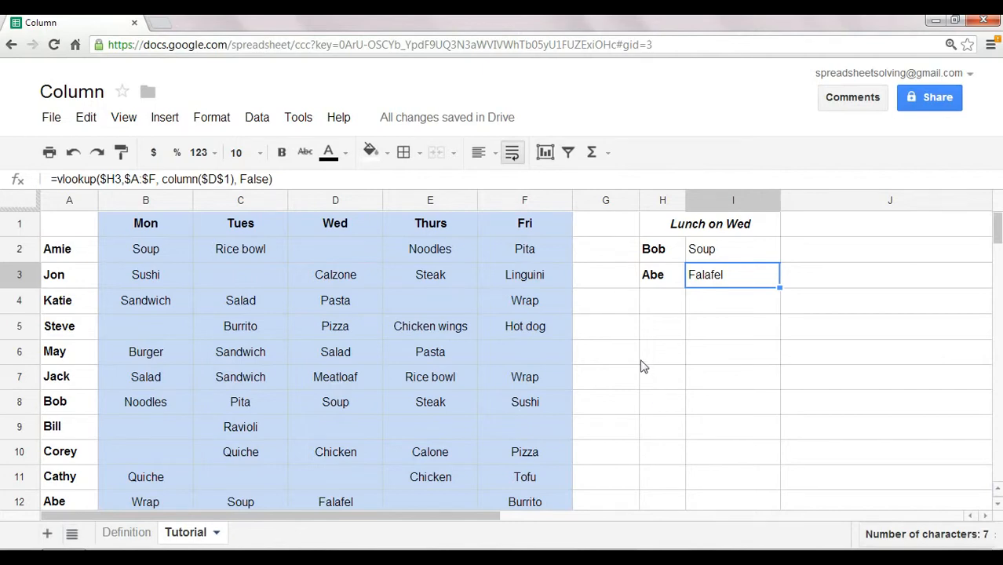
Verify the lookup result in I3 by finding the matching name in A12 and following its row to the Wed column
{"action": "left_click", "coordinate": [66, 247]}
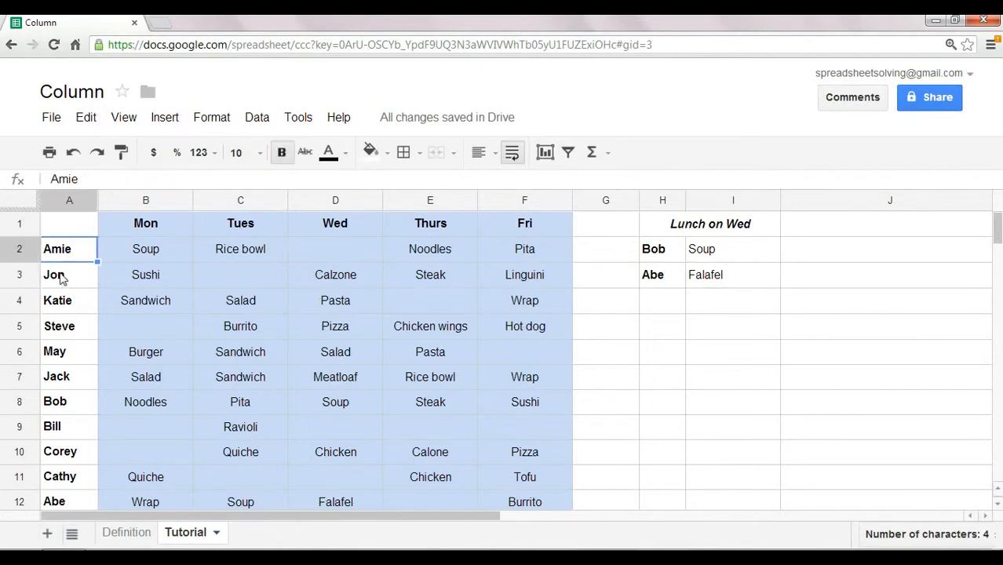
{"action": "left_click", "coordinate": [61, 506]}
{"action": "key", "text": "Right"}
{"action": "key", "text": "Right"}
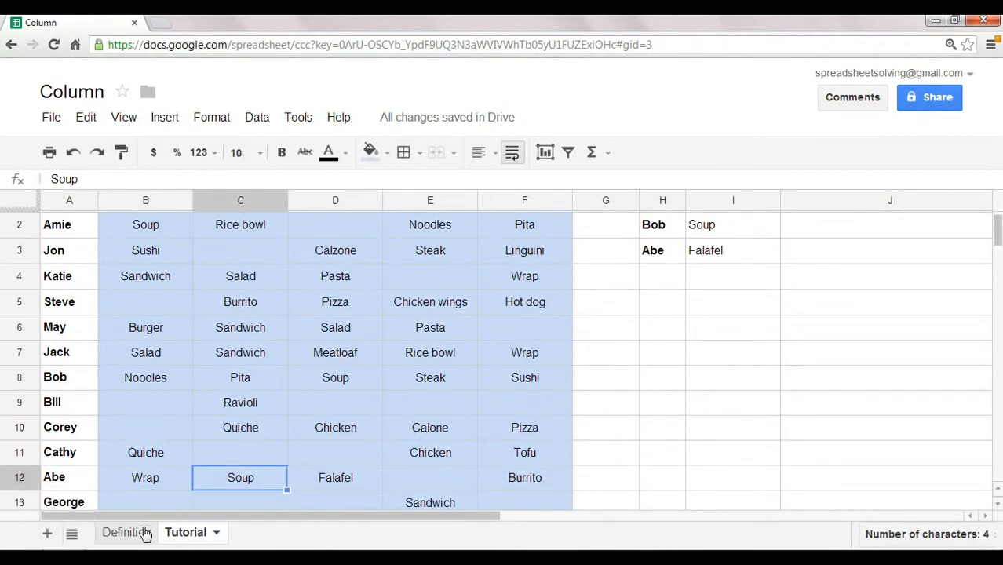
{"action": "key", "text": "Right"}
{"action": "scroll", "coordinate": [141, 480], "scroll_direction": "up", "scroll_amount": 1}
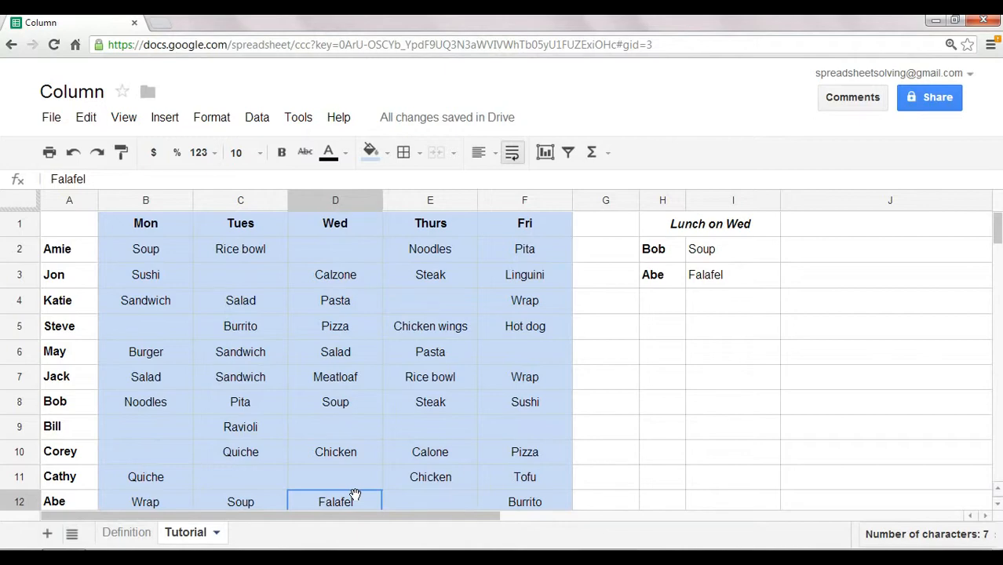
{"action": "left_click", "coordinate": [723, 336]}
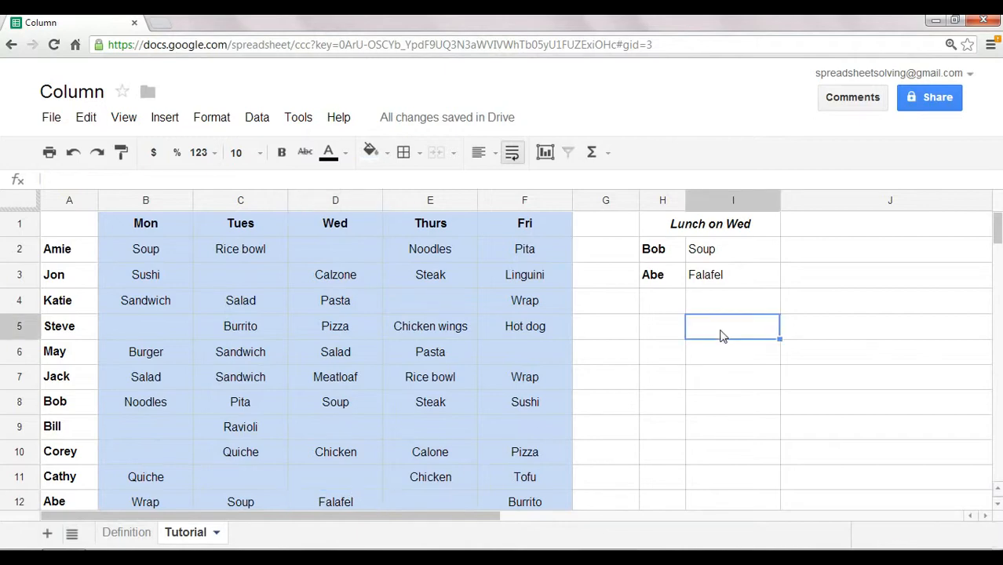